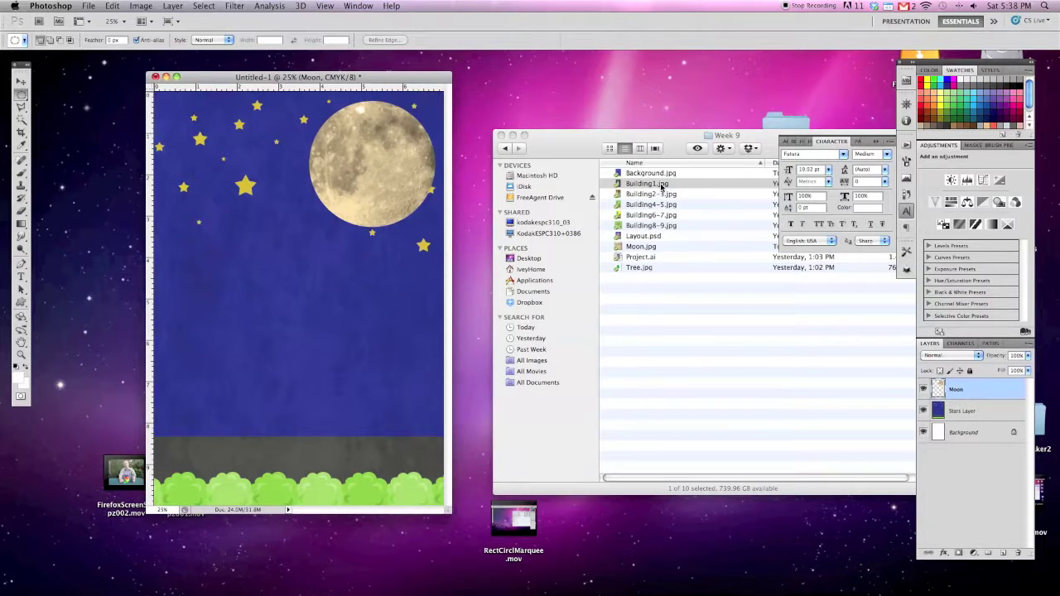
Open Building1.jpg and place its window side by side with the moon-and-stars scene
left_click_drag(645, 185, 507, 575)
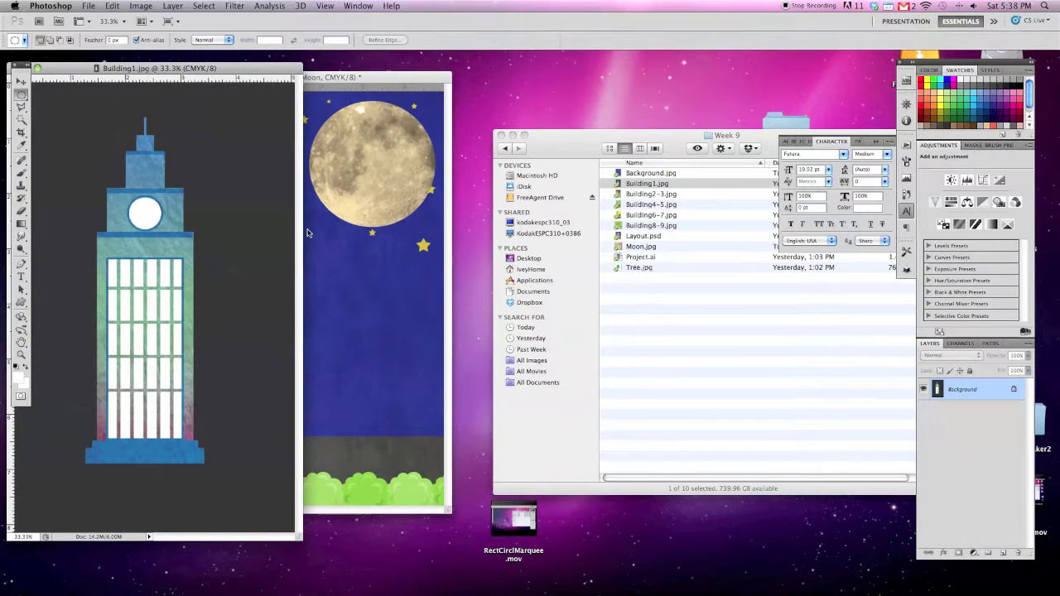
left_click_drag(60, 70, 553, 71)
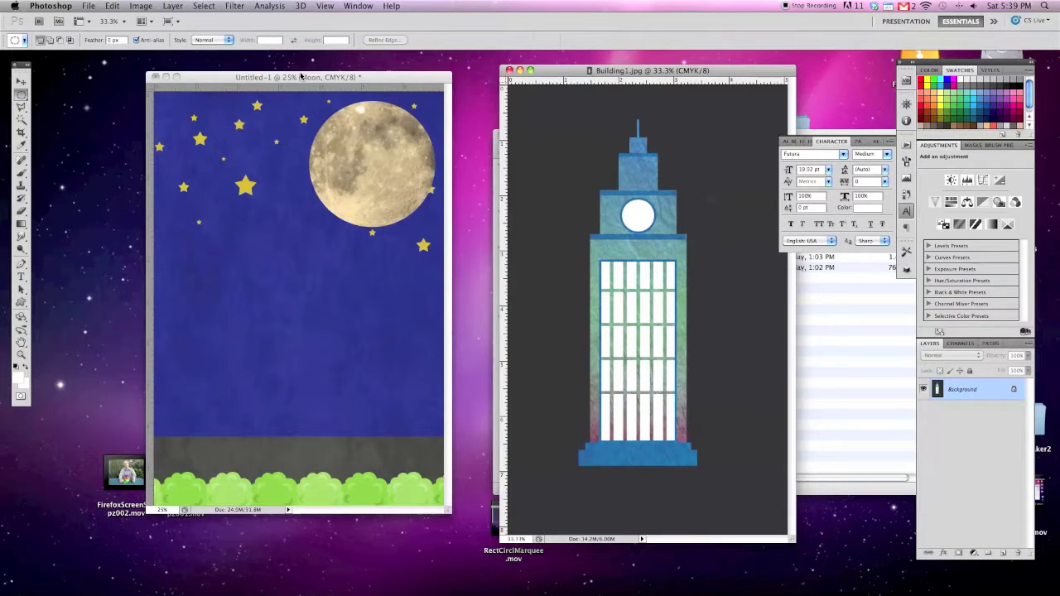
left_click_drag(302, 78, 268, 79)
left_click_drag(560, 71, 546, 73)
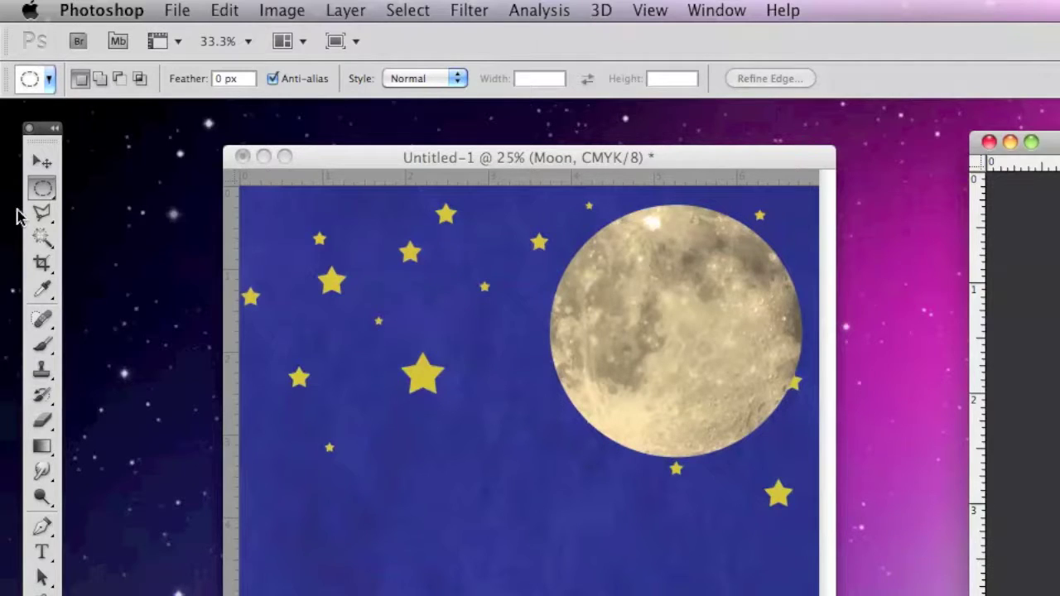
Draw a rectangular marquee around the whole Building1 tower
left_click(42, 190)
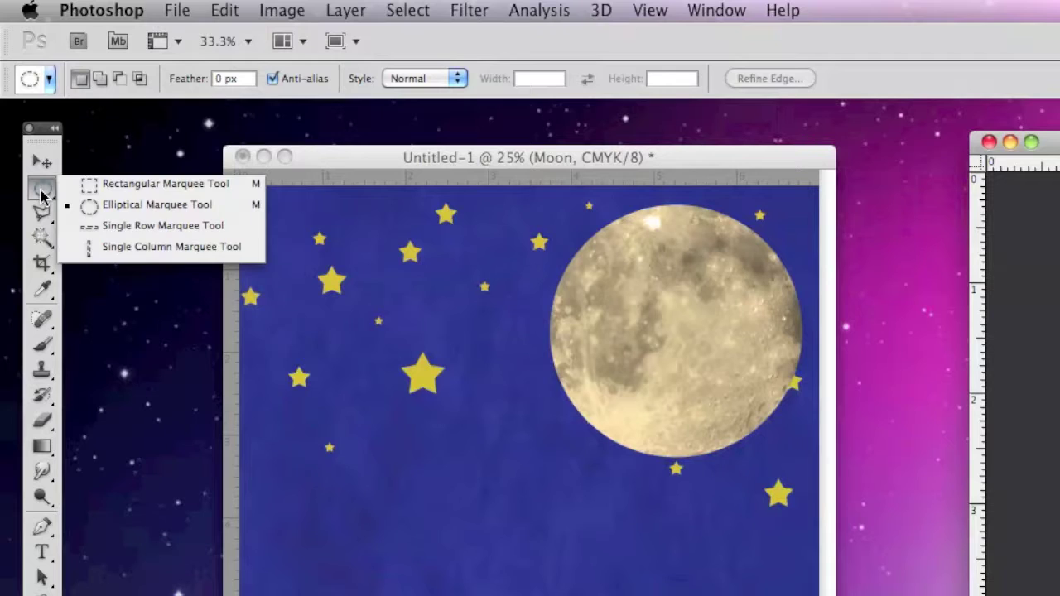
left_click(124, 194)
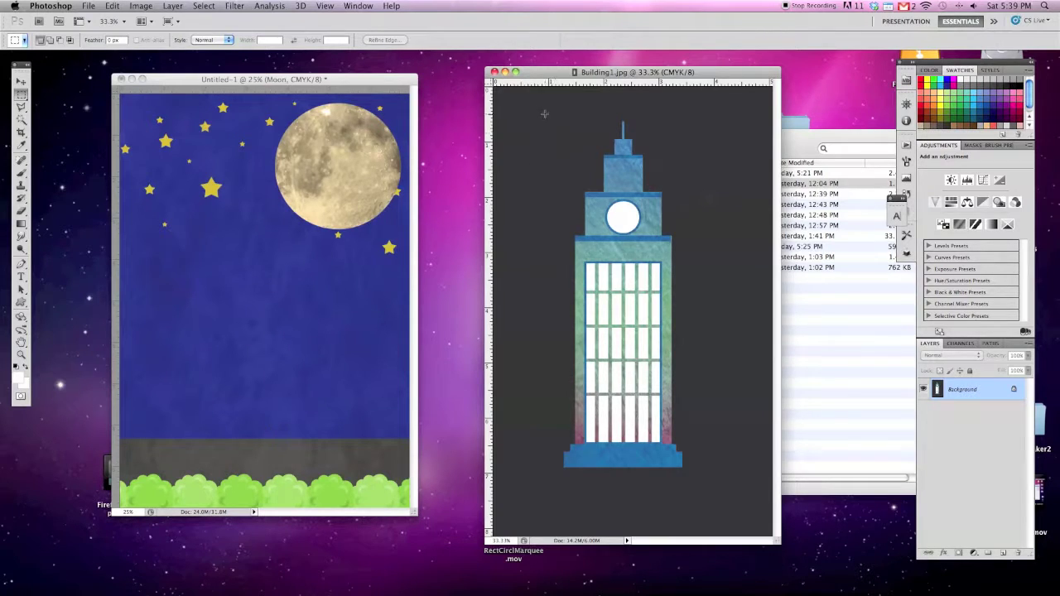
left_click_drag(547, 141, 702, 478)
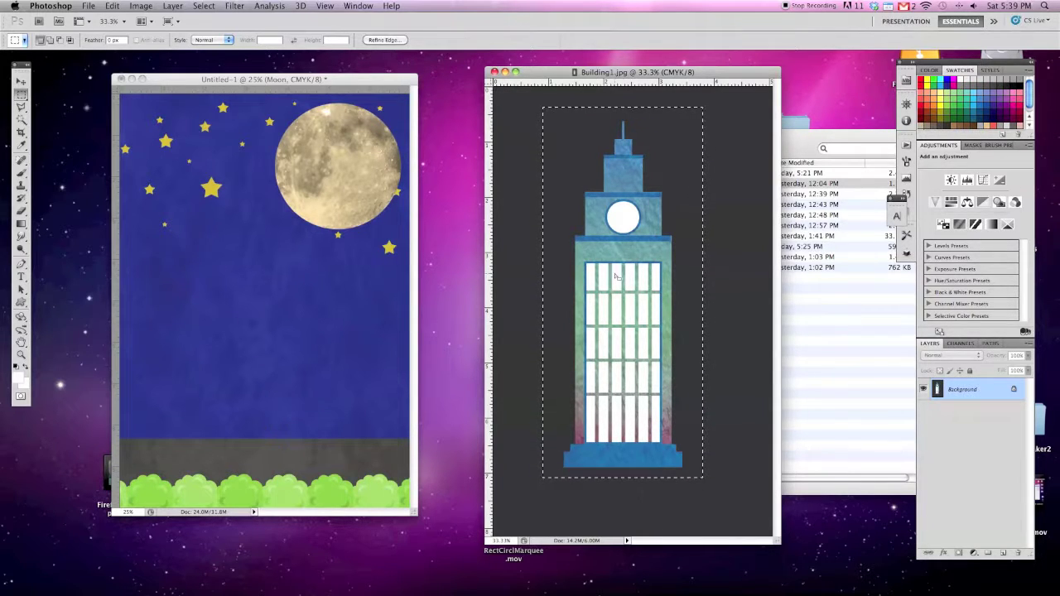
left_click_drag(614, 246, 617, 250)
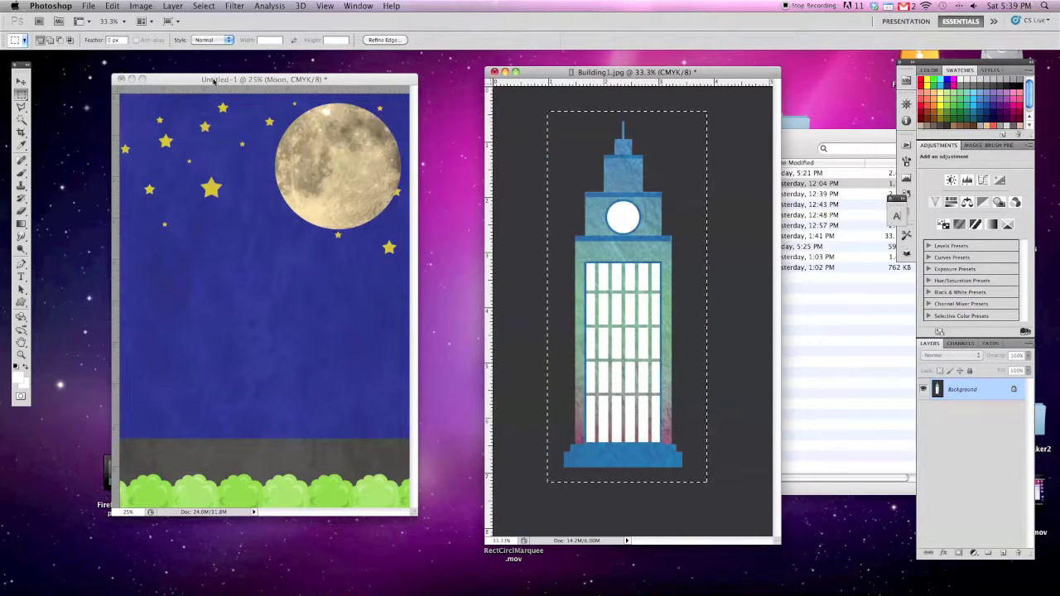
Copy the tower selection and paste it into the Untitled-1 night scene
left_click(121, 6)
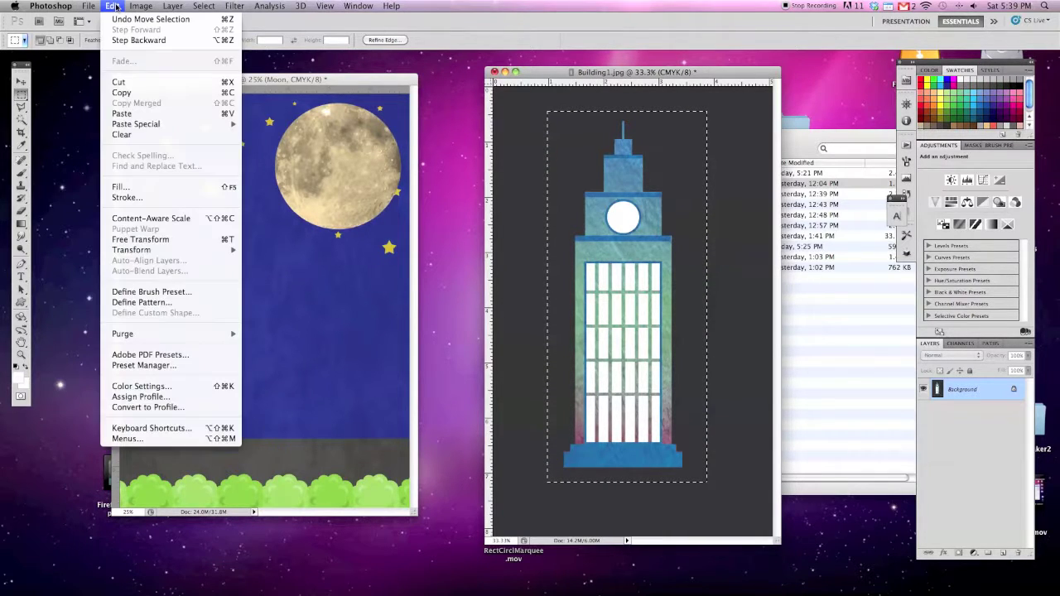
left_click(135, 91)
left_click(174, 80)
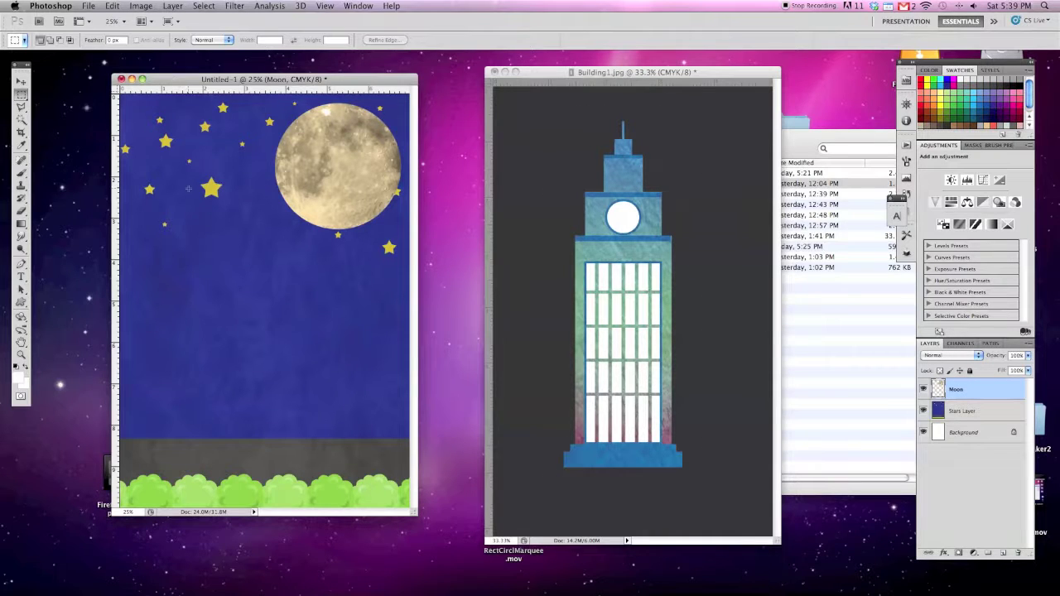
left_click(113, 6)
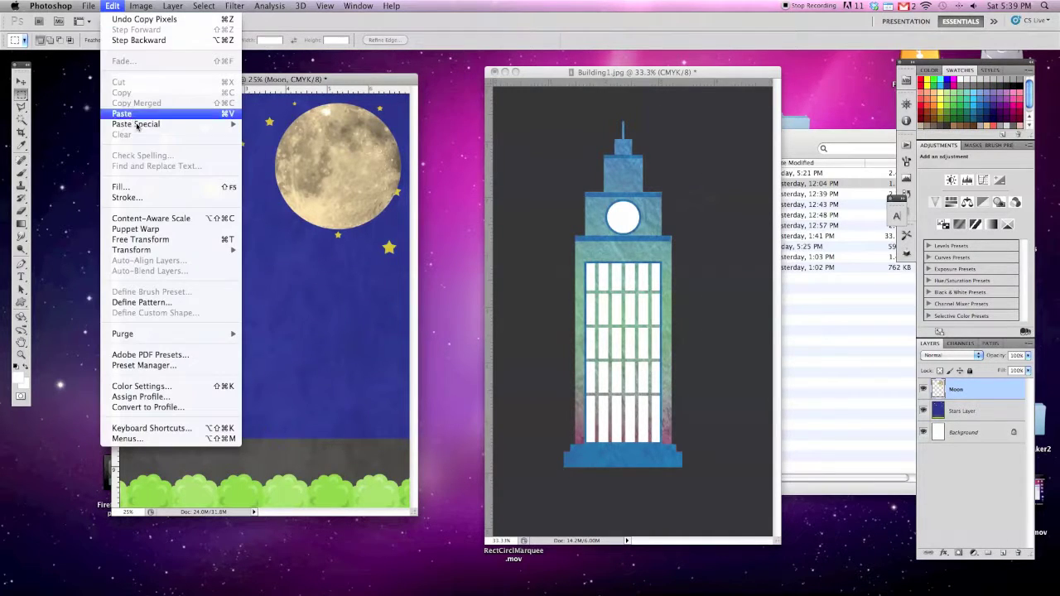
left_click(130, 111)
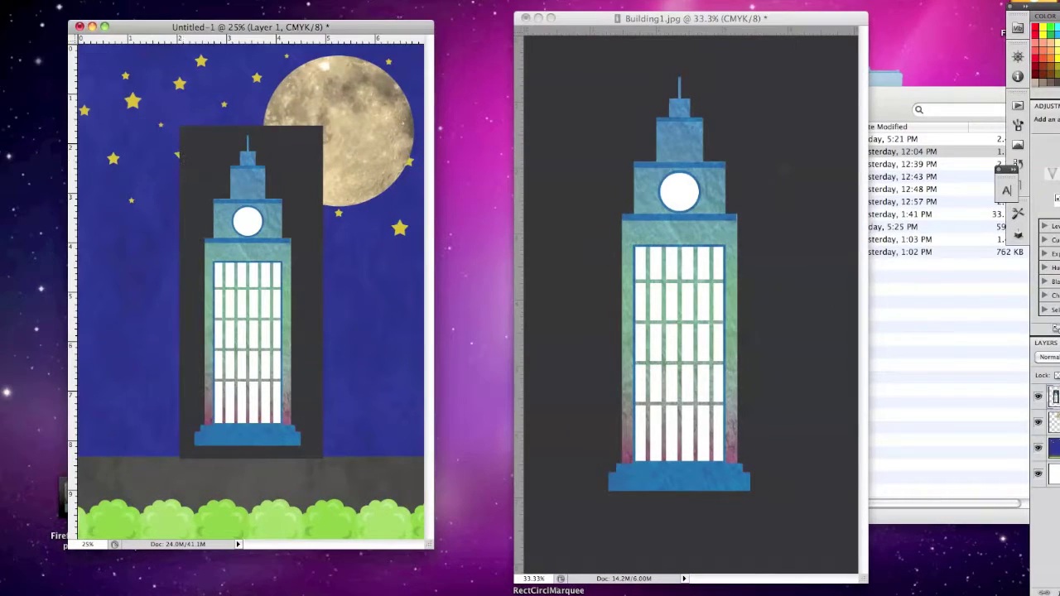
Shift the pasted tower, delete Layer 1 via the trash icon, then select all of Building1
left_click_drag(259, 318, 254, 285)
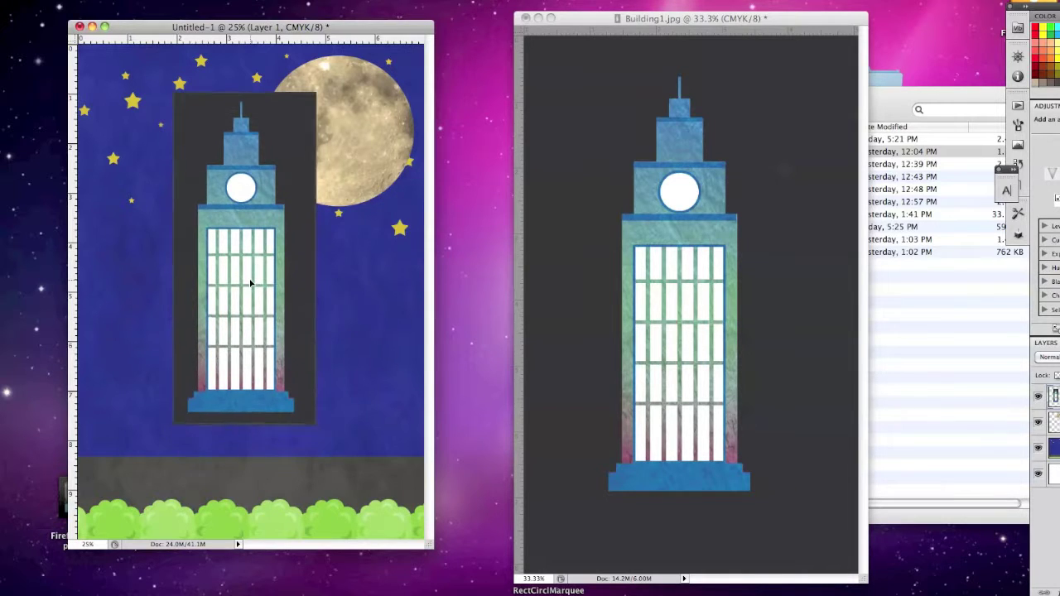
mouse_move(212, 327)
left_mouse_down()
mouse_move(257, 345)
mouse_move(178, 335)
mouse_move(210, 344)
left_mouse_up()
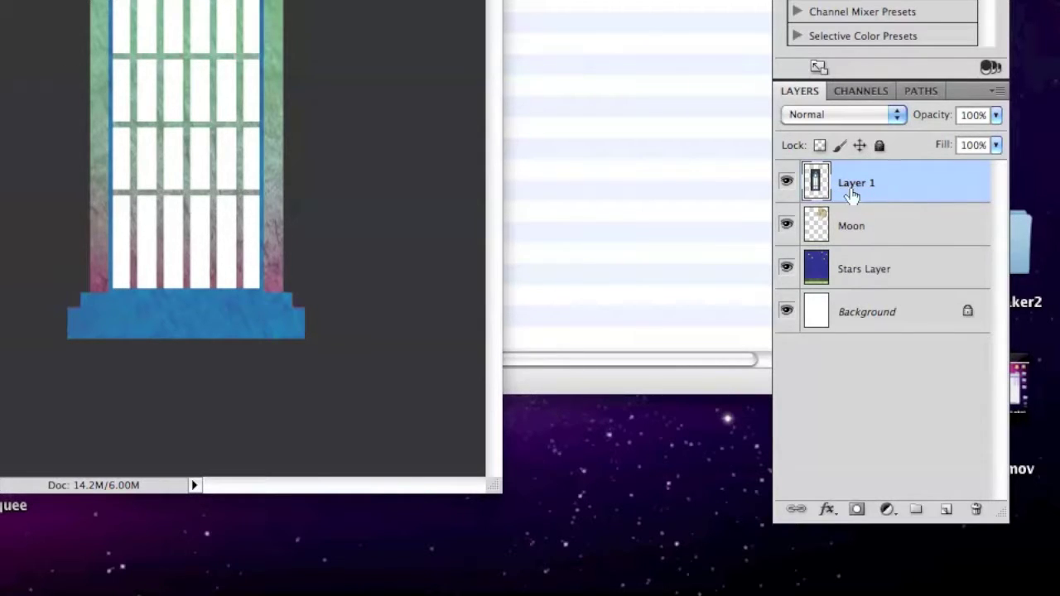
left_click_drag(902, 192, 978, 516)
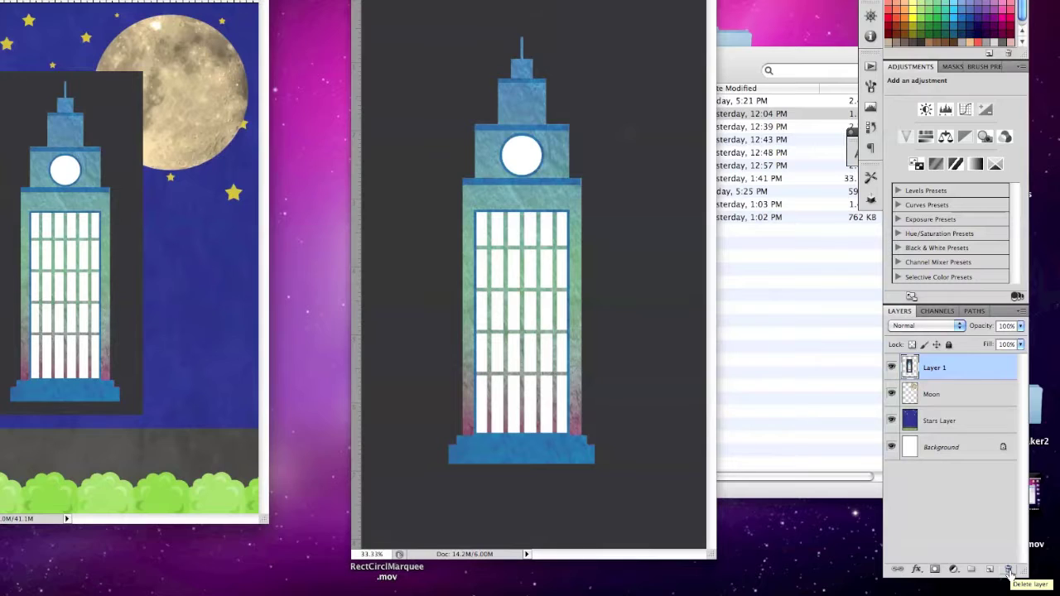
left_click(976, 510)
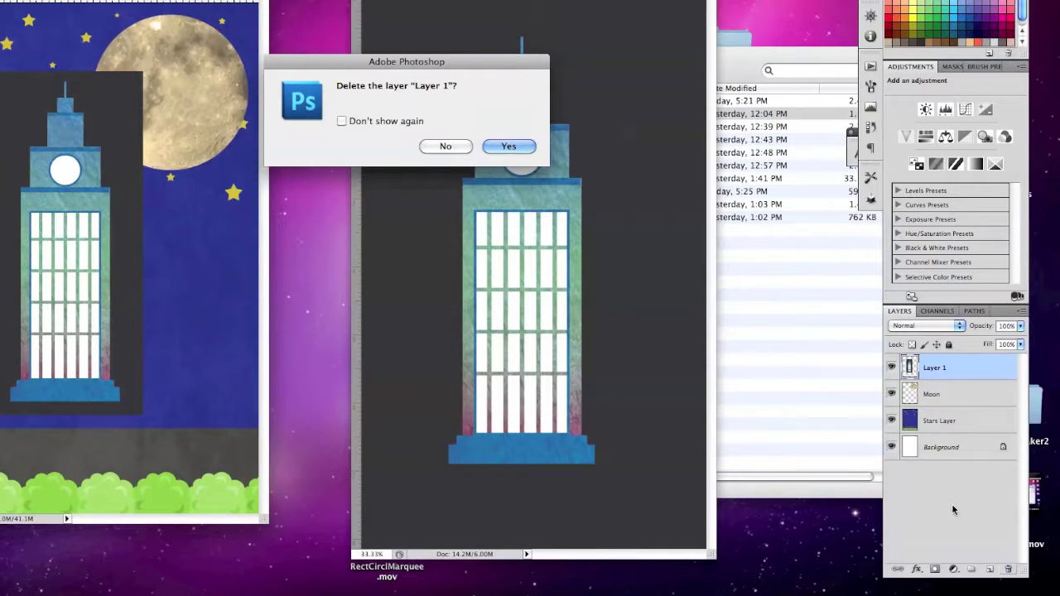
left_click(508, 147)
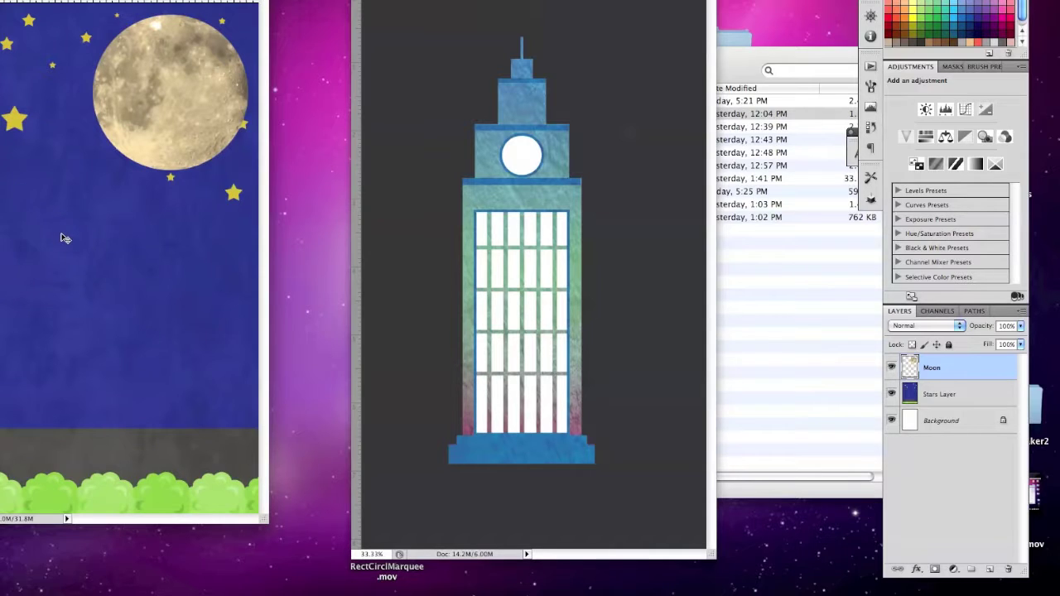
left_click(426, 310)
key("super+a")
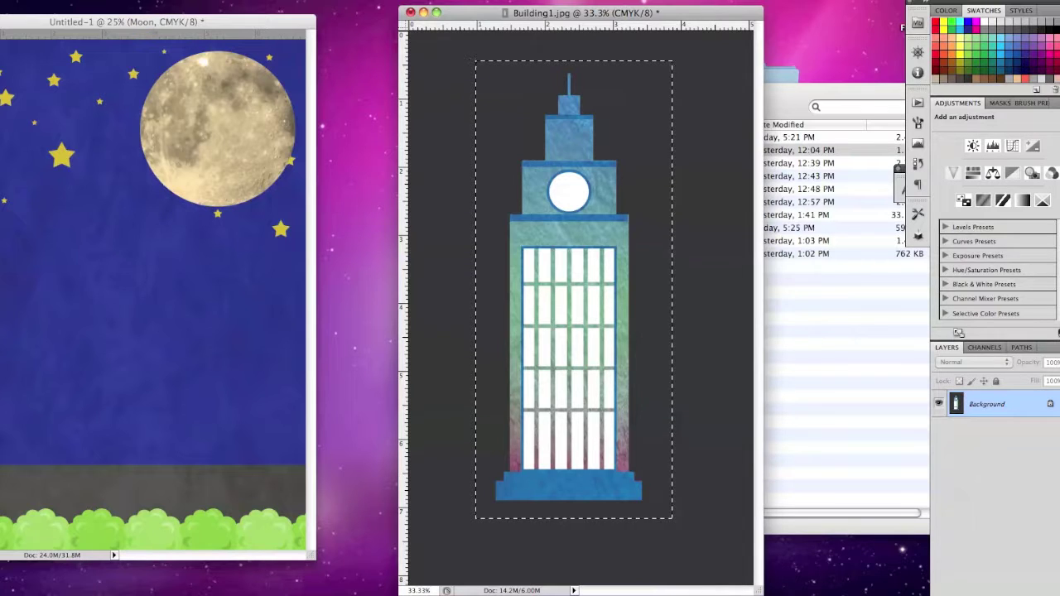
Deselect Building1, zoom in on its base, and marquee the lower blue step
key("super+d")
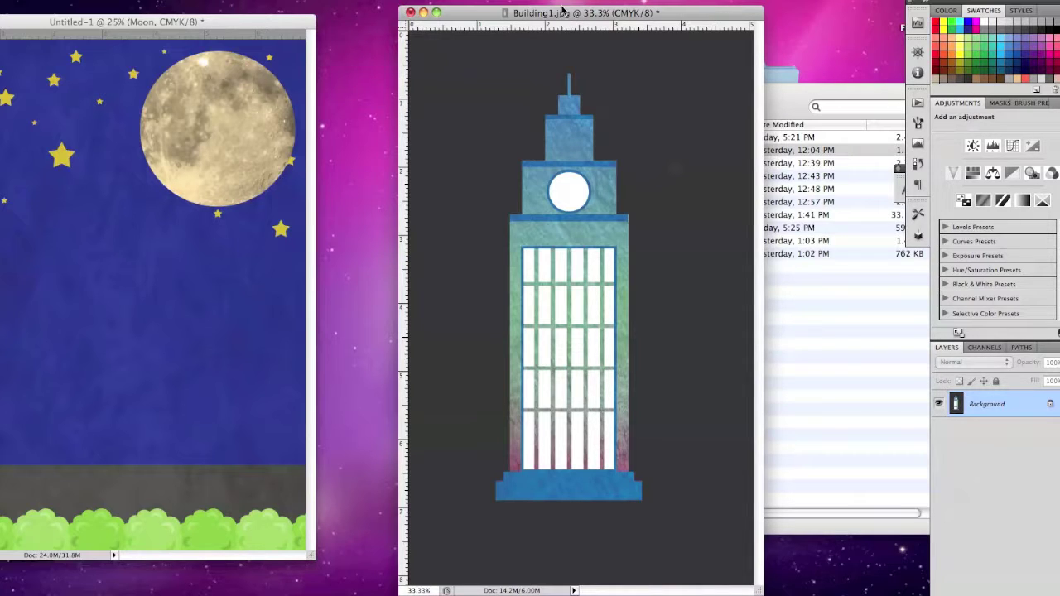
left_click_drag(562, 10, 530, 3)
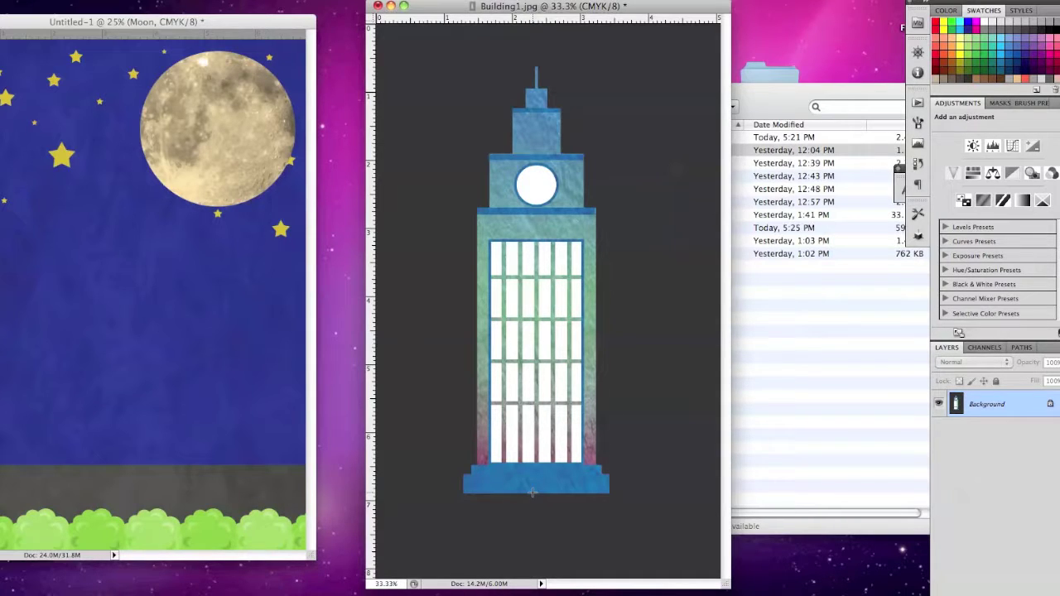
key("super+plus")
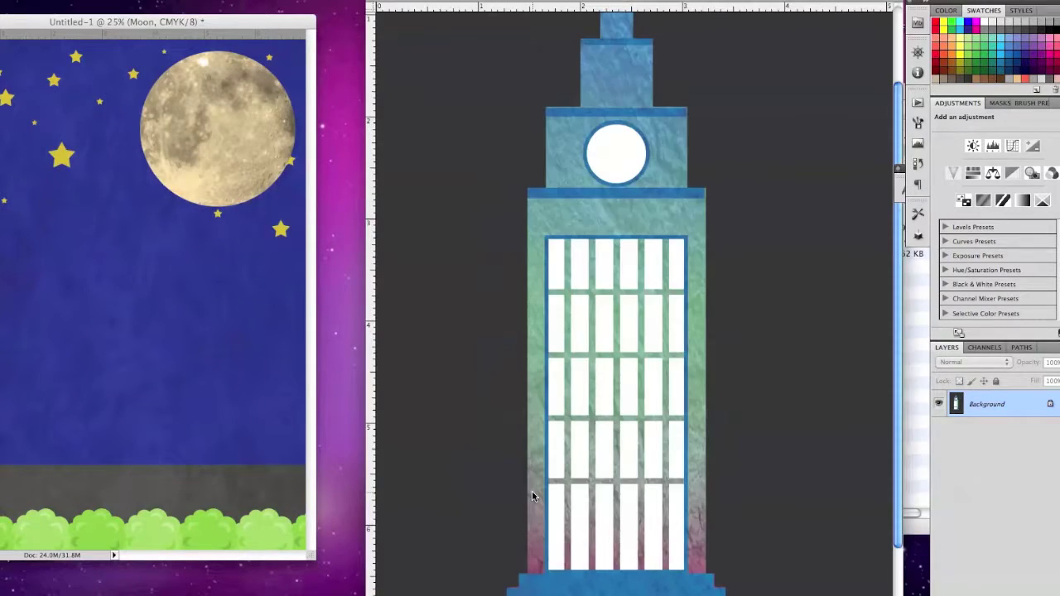
key("super+plus")
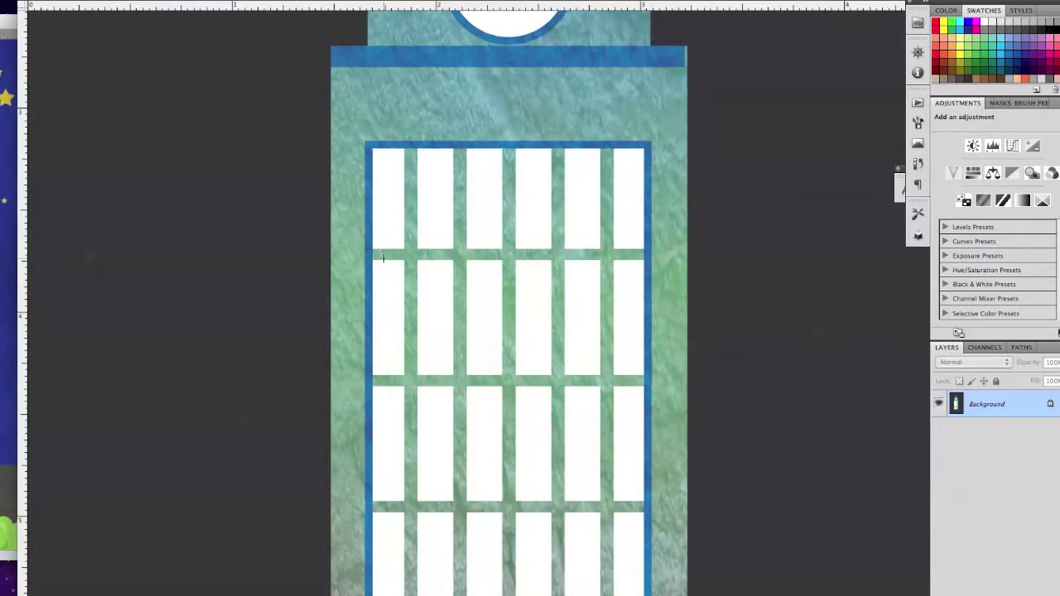
scroll(383, 258, "down", 10)
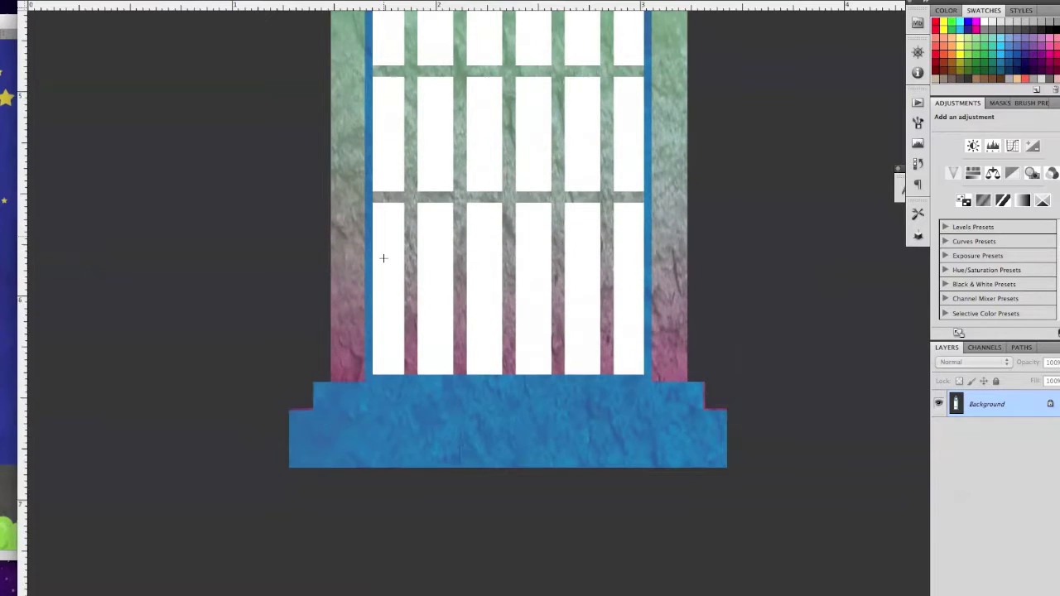
scroll(383, 257, "down", 1)
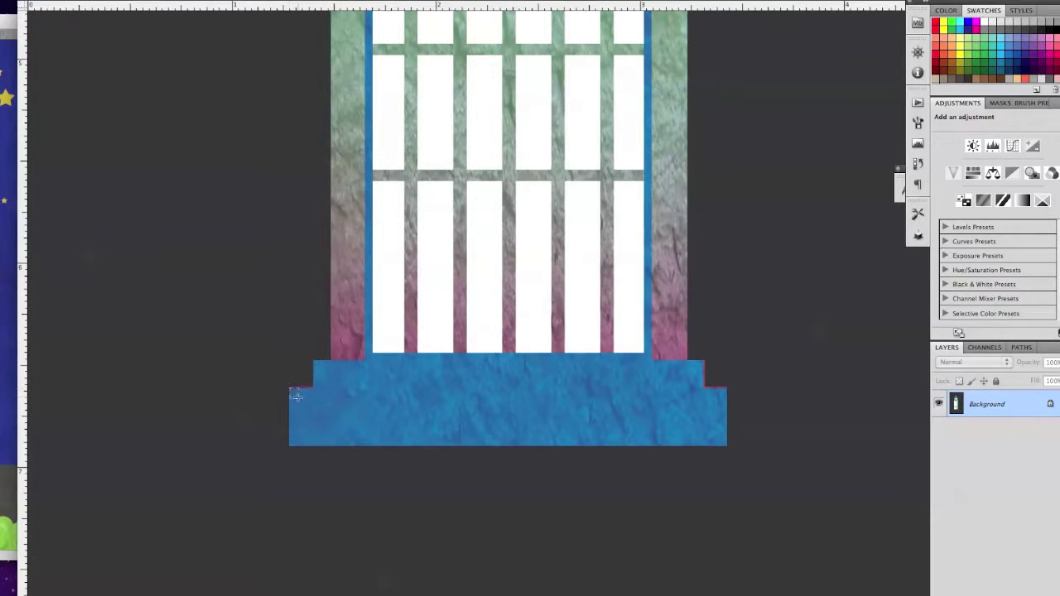
left_click_drag(289, 388, 471, 425)
left_click_drag(714, 437, 726, 446)
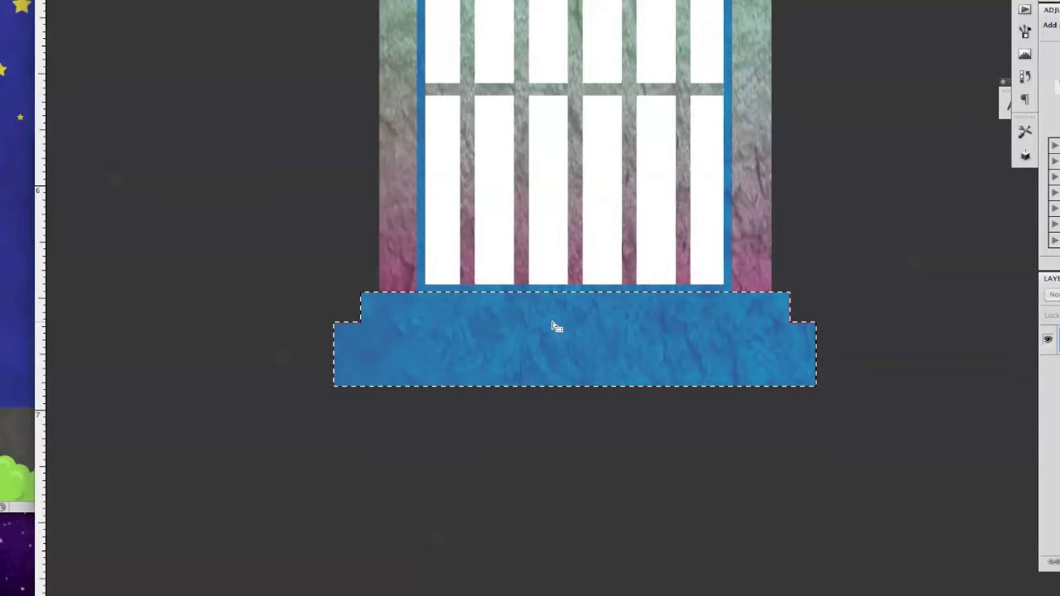
Add the tower body down to the base to the selection
scroll(556, 327, "up", 3)
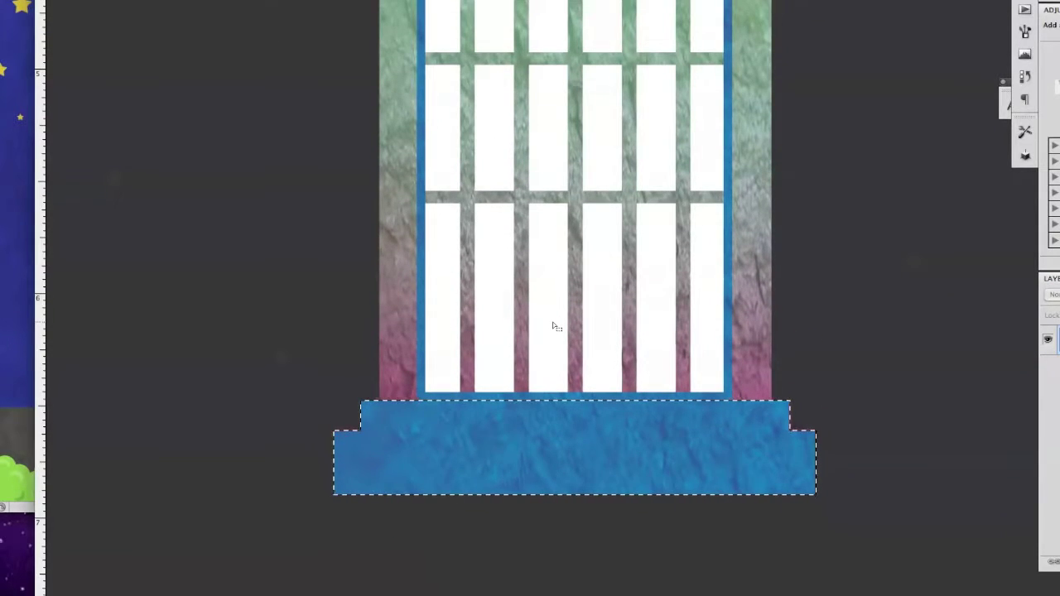
key("super+minus")
scroll(553, 322, "up", 3)
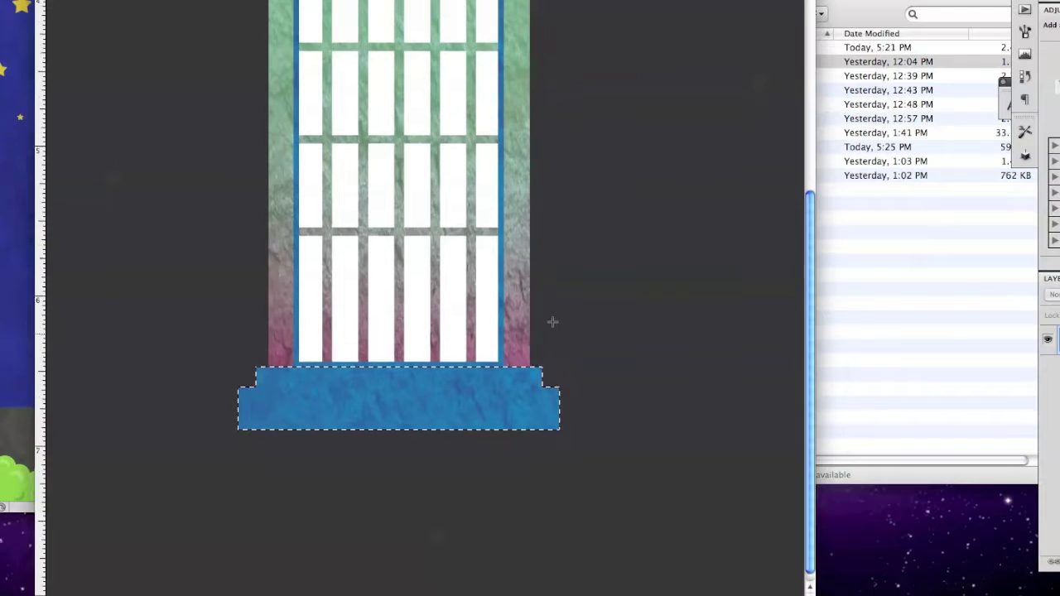
scroll(553, 322, "up", 2)
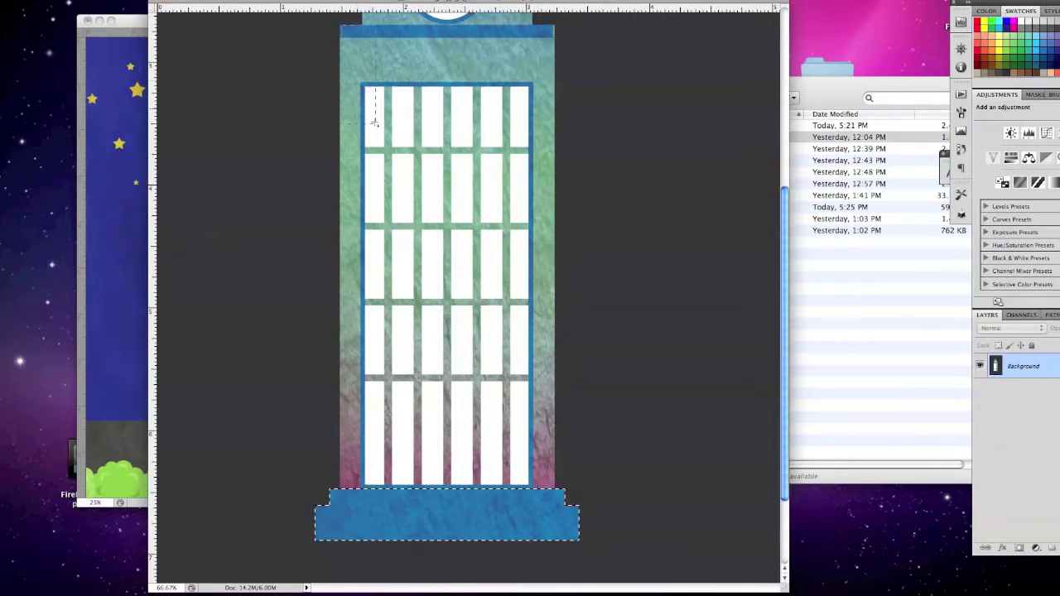
left_click_drag(374, 122, 484, 476)
left_click_drag(549, 495, 553, 510)
left_click(553, 511)
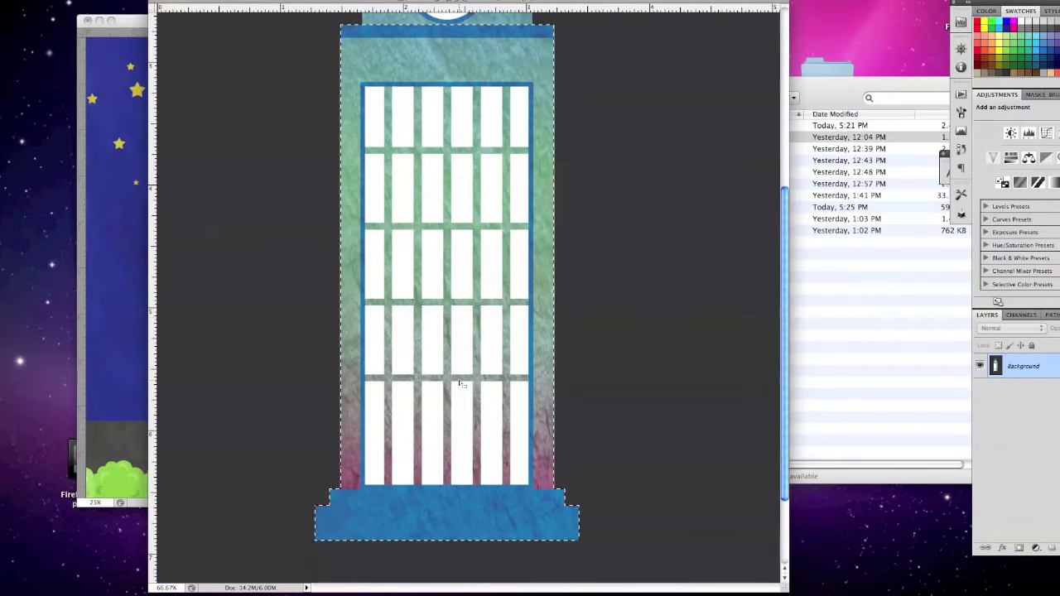
Add the clock section, upper blocks and spire, then fit the image on screen
scroll(601, 166, "up", 5)
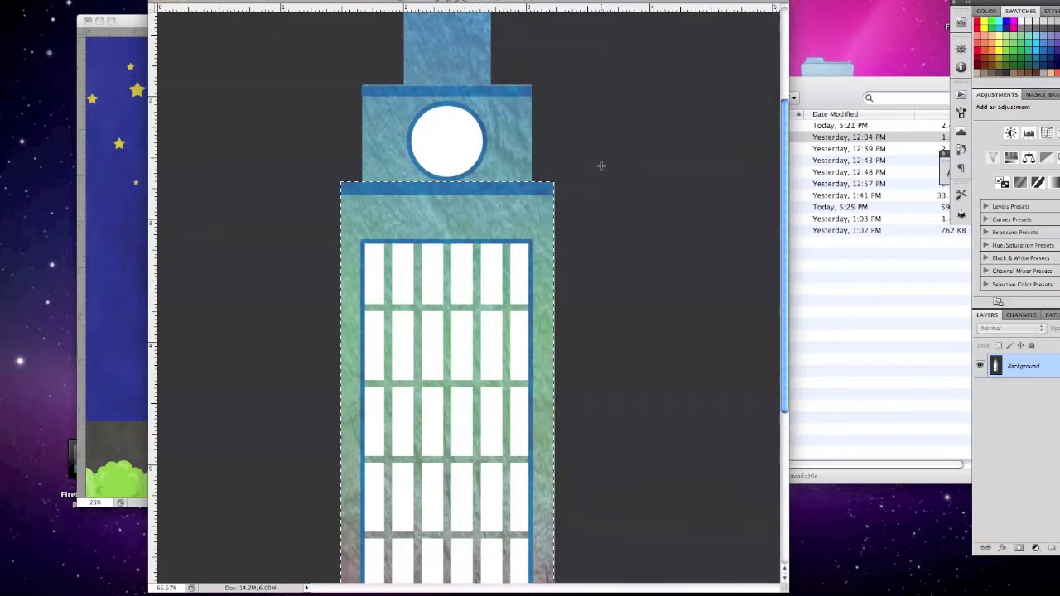
scroll(362, 145, "up", 2)
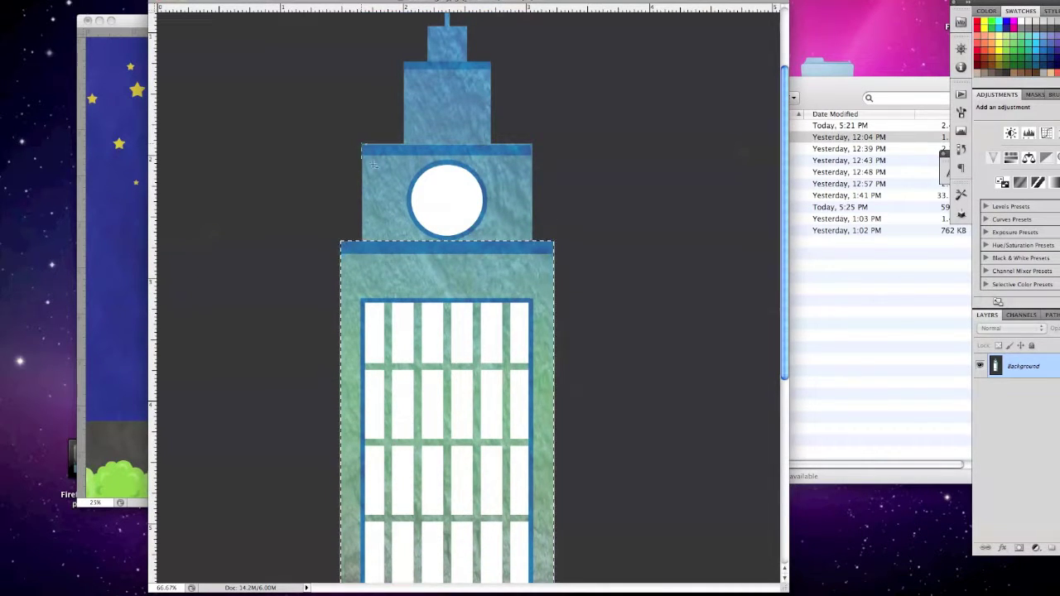
left_click_drag(439, 202, 352, 158)
left_click_drag(531, 250, 362, 143)
scroll(434, 69, "up", 3)
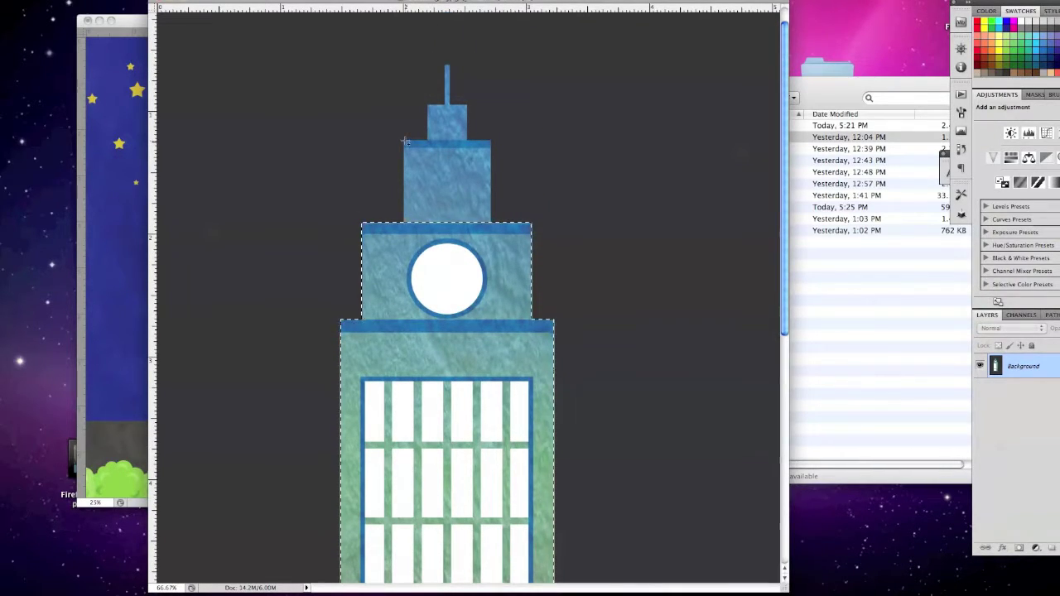
left_click_drag(466, 236, 488, 236)
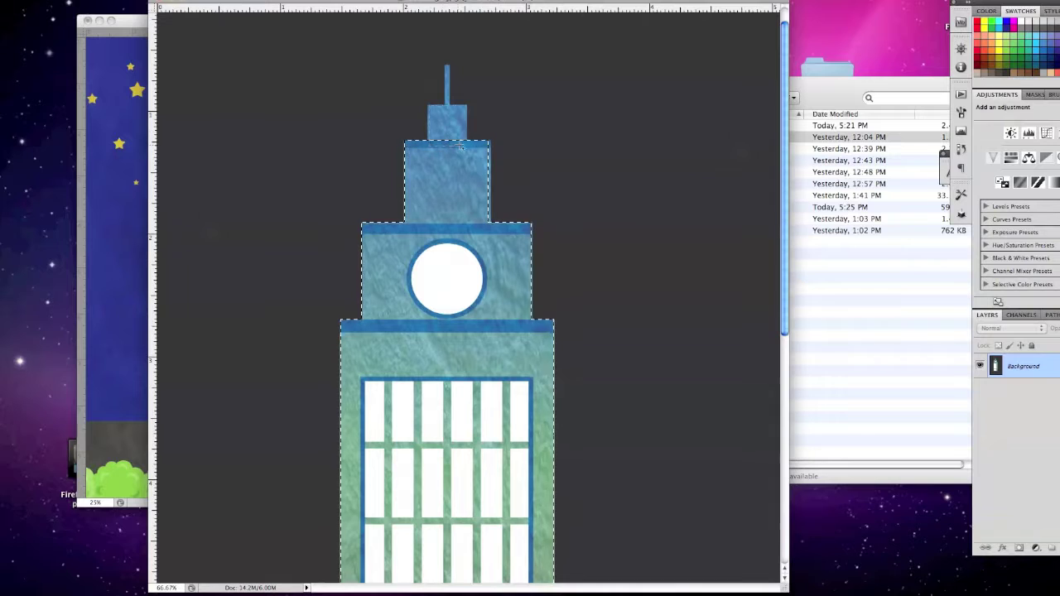
left_click_drag(464, 146, 427, 104)
left_click_drag(444, 65, 452, 108)
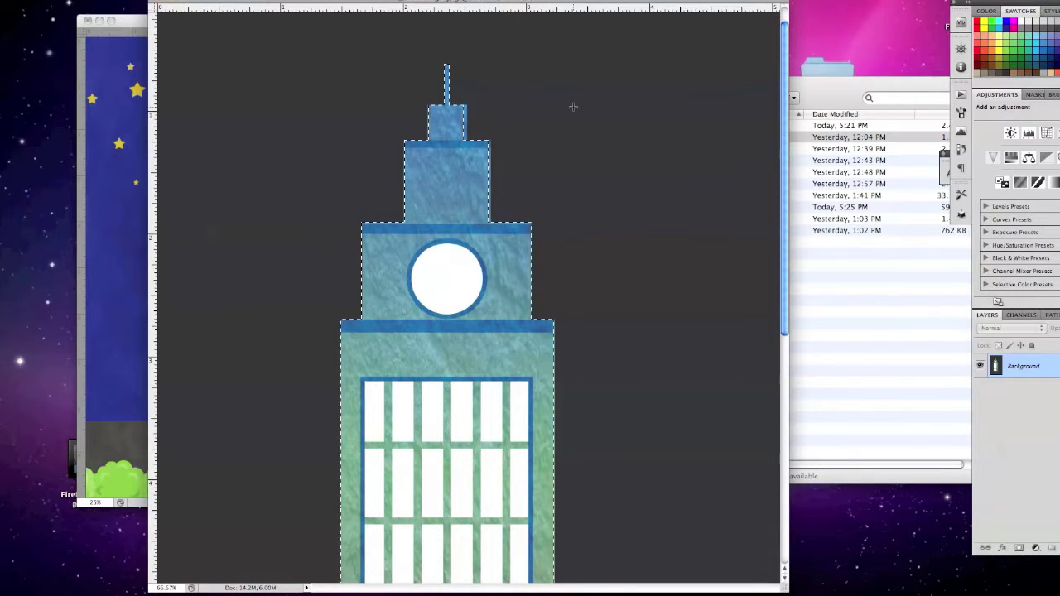
key("super+0")
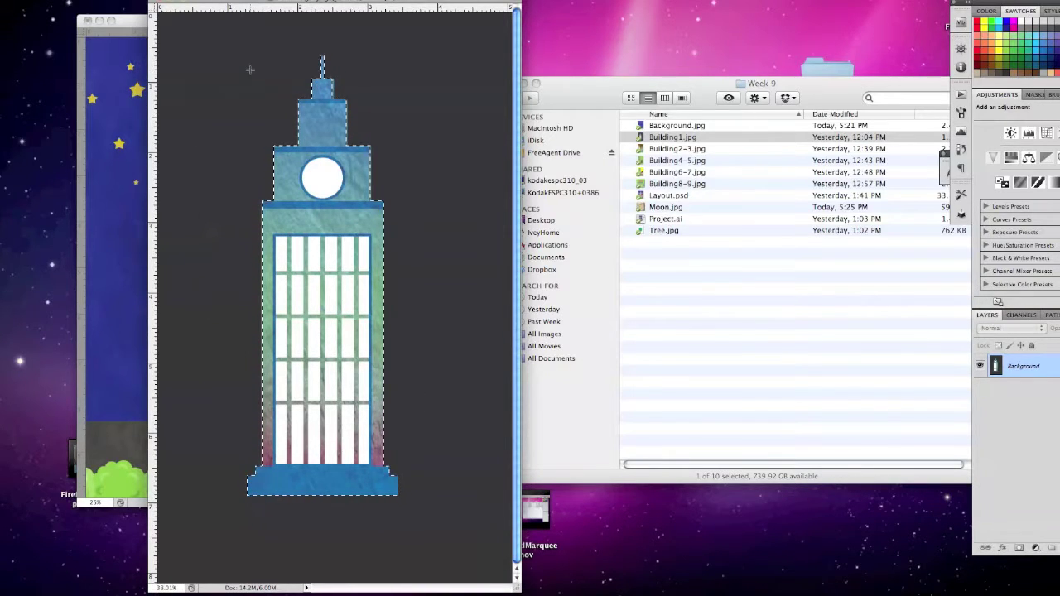
Copy the selected tower and paste it into the Untitled-1 moon document as Layer 1
left_click_drag(331, 1, 646, 18)
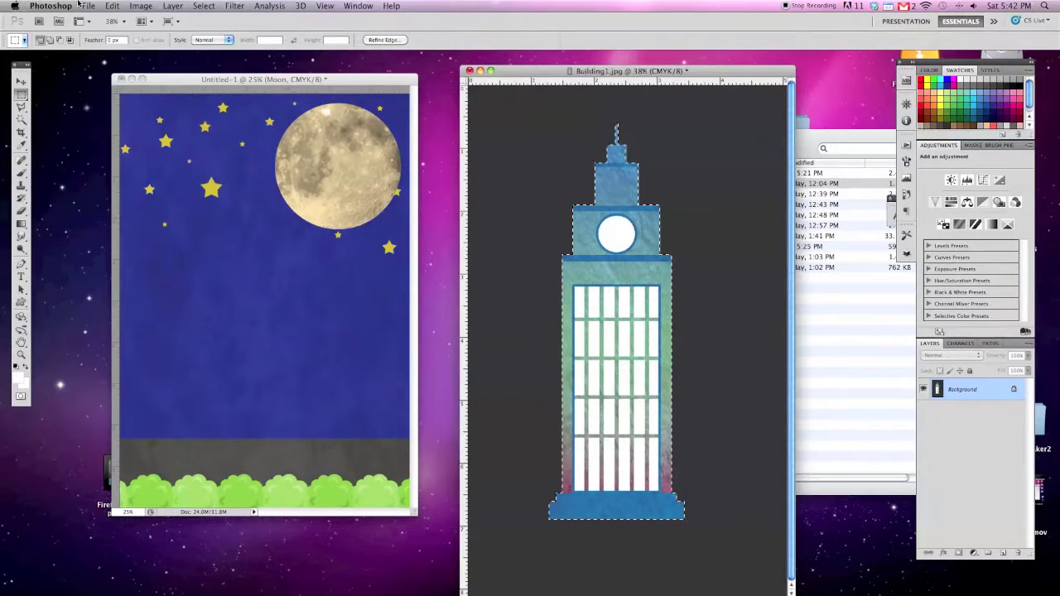
left_click(79, 0)
left_click(136, 96)
left_click(166, 81)
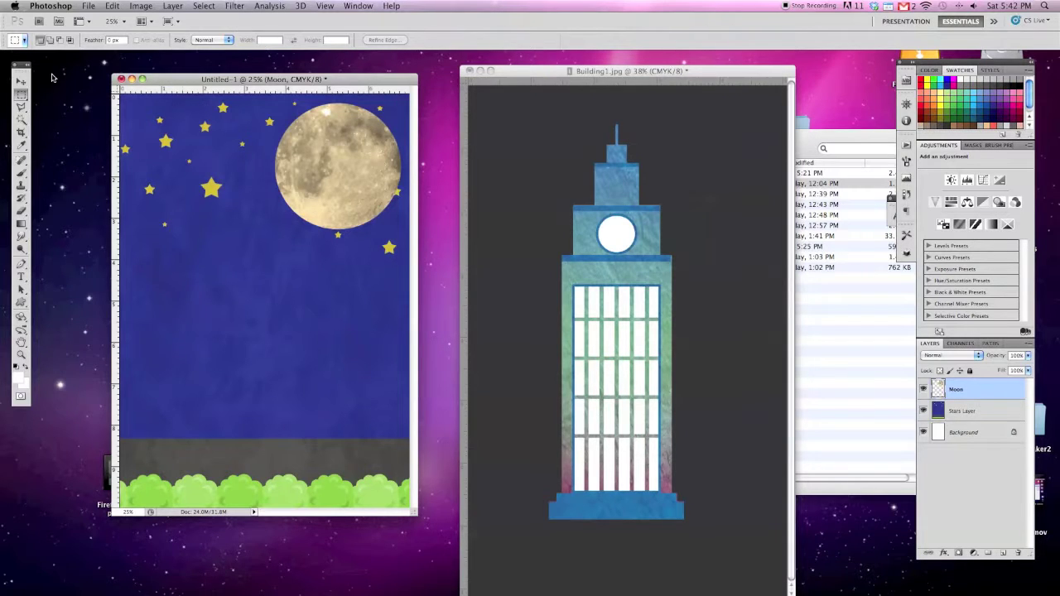
left_click(108, 6)
left_click(139, 110)
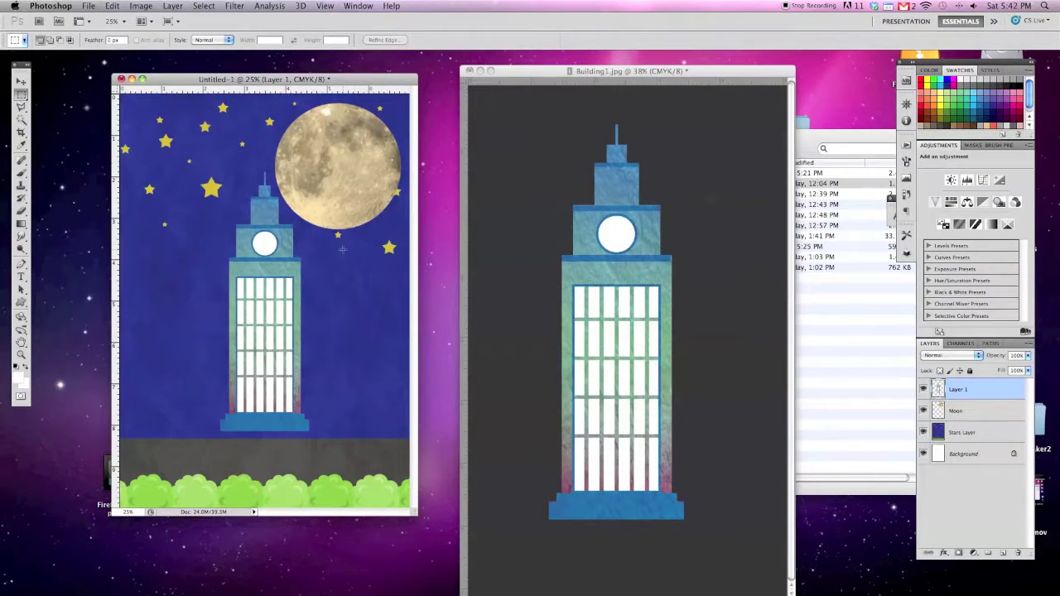
left_click(20, 81)
Move the tower over the moon's left edge, keep Layer 1 above Moon, and nudge both left
left_click_drag(269, 367, 268, 323)
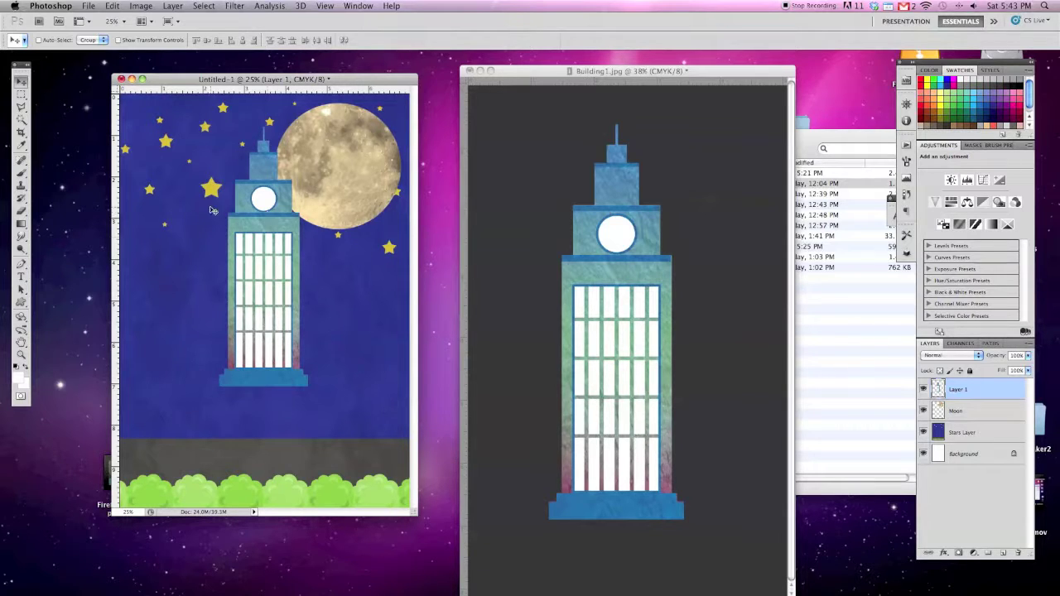
left_click_drag(257, 254, 336, 249)
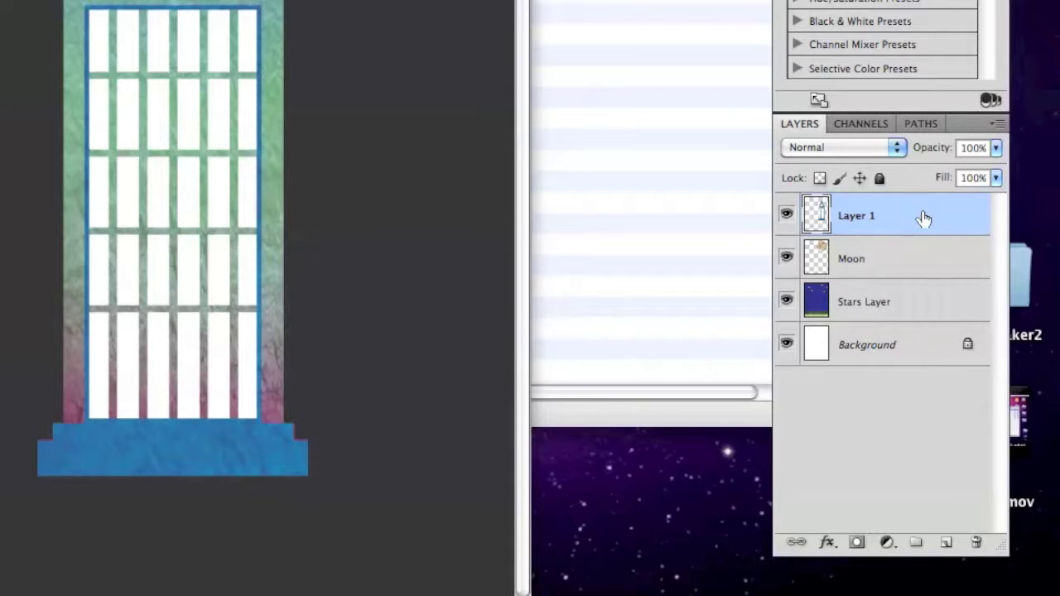
left_click_drag(924, 218, 897, 277)
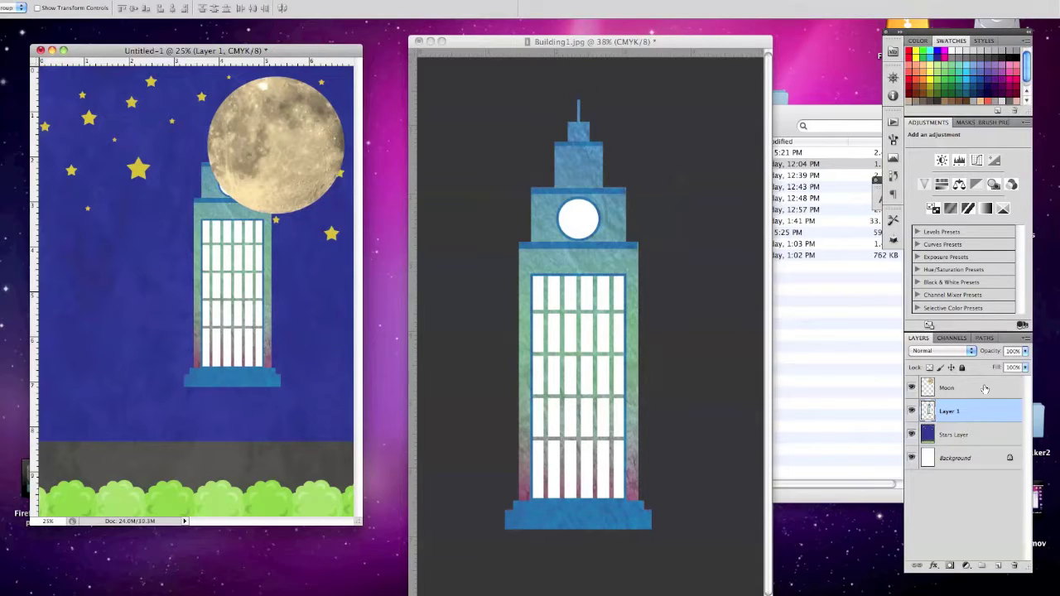
left_click_drag(984, 389, 977, 422)
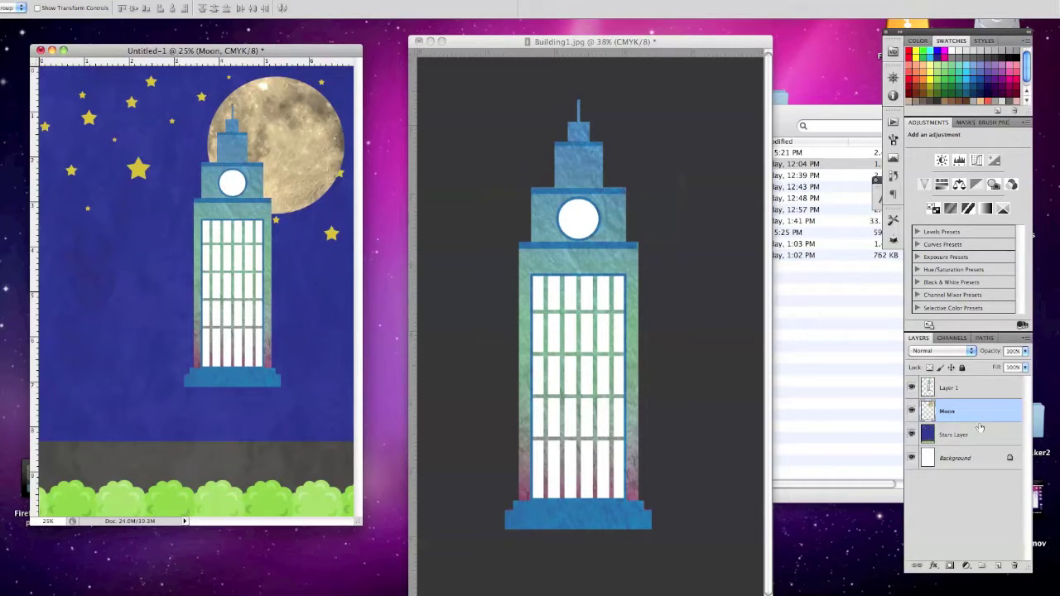
mouse_move(249, 270)
left_mouse_down()
mouse_move(214, 266)
mouse_move(240, 267)
left_mouse_up()
left_click(985, 388)
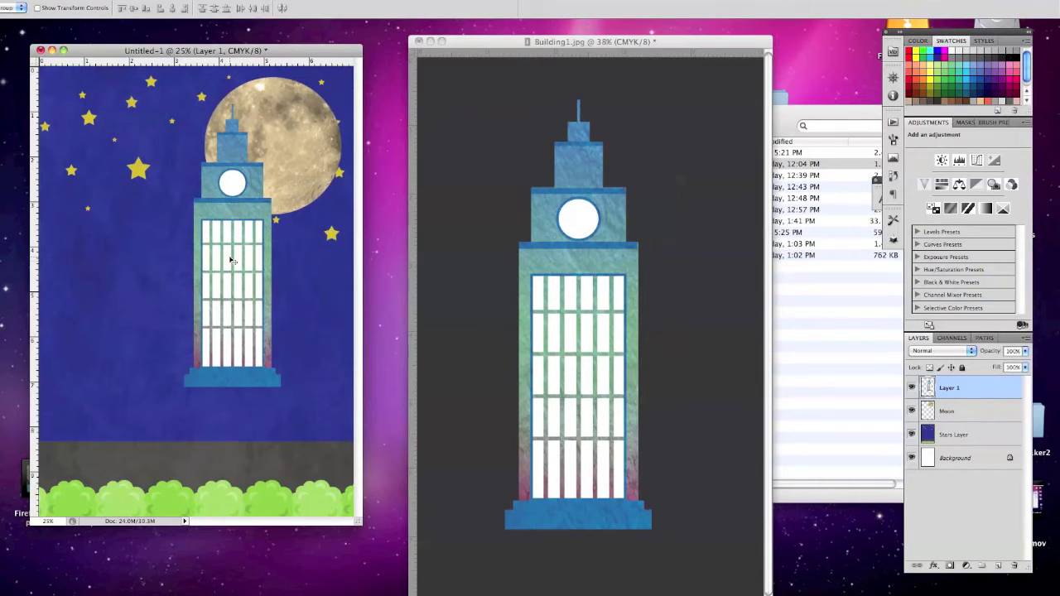
left_click_drag(233, 261, 196, 243)
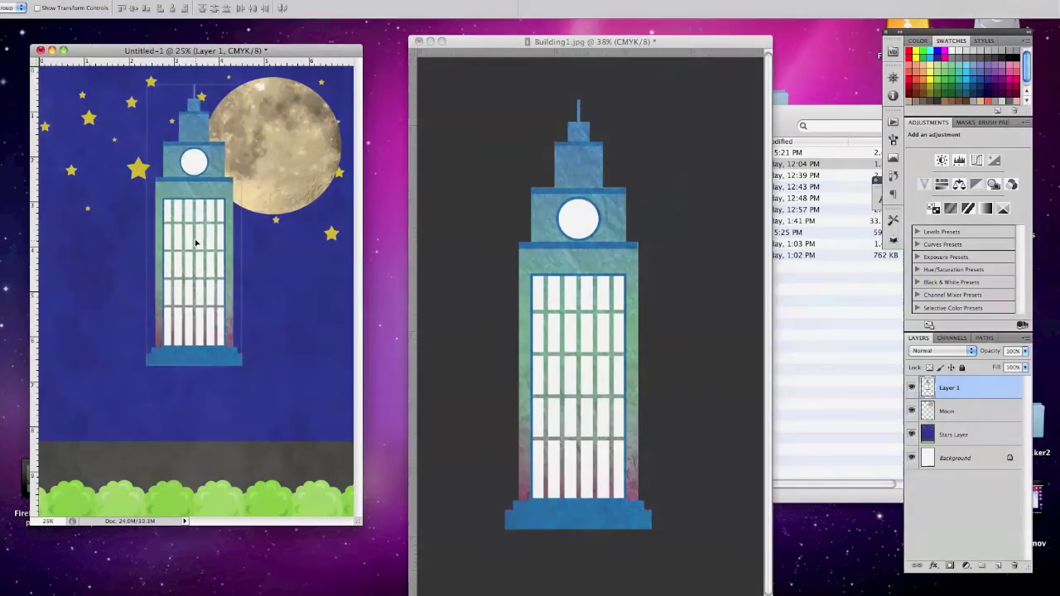